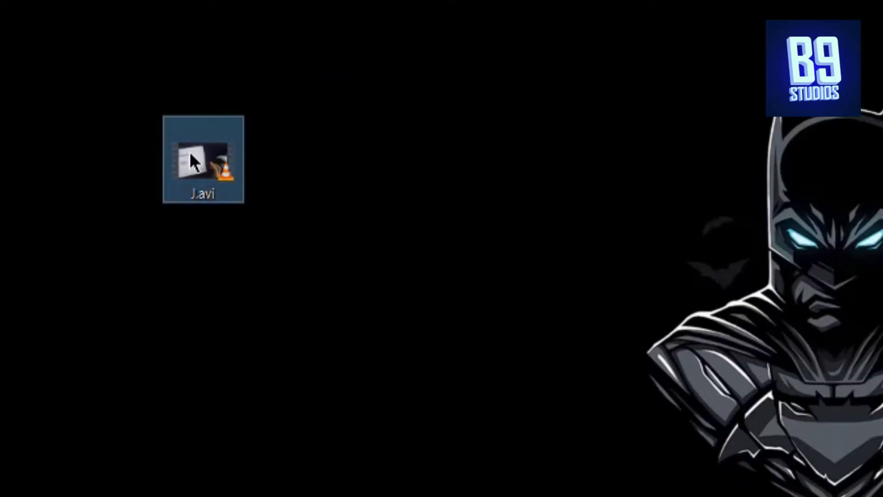
Check J.avi's 2.32 GB size in Properties, then preview and close the video player
right_click(189, 151)
left_click(247, 245)
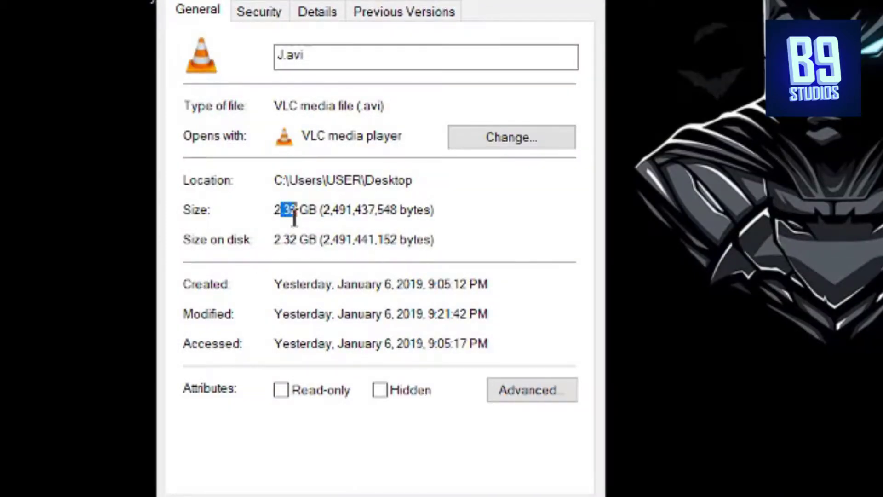
left_click_drag(276, 208, 299, 209)
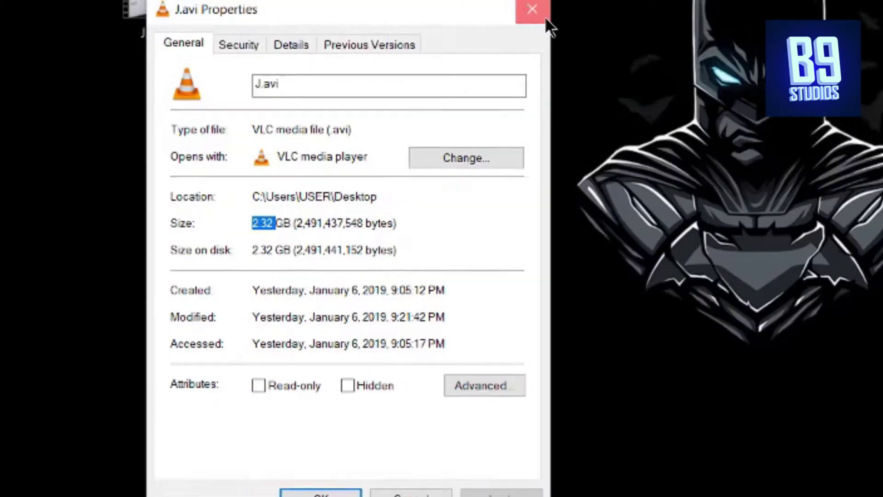
left_click(530, 8)
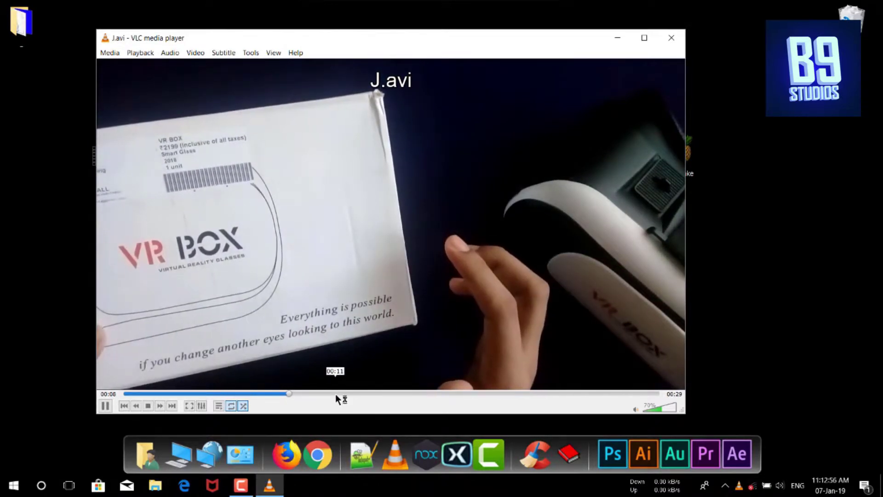
left_click(359, 395)
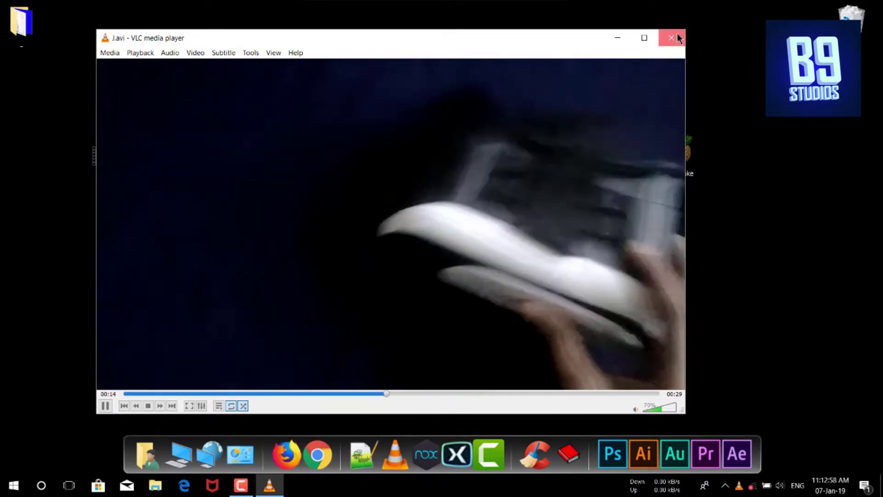
left_click(671, 38)
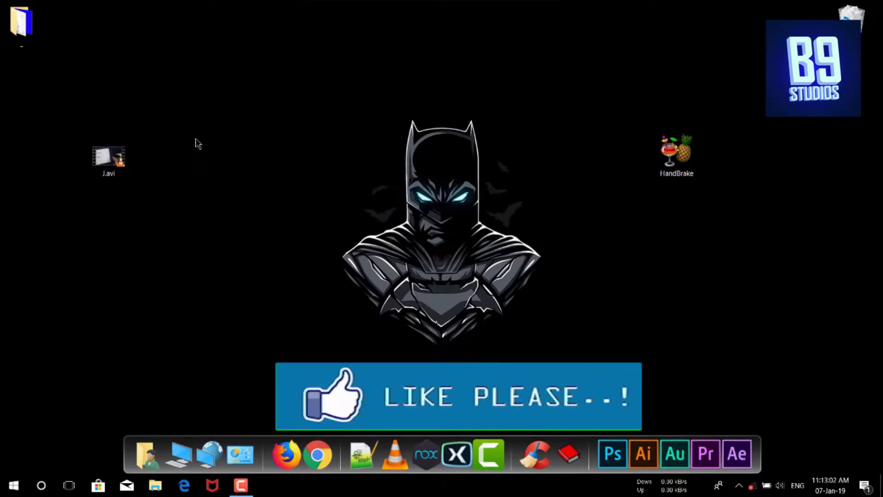
Launch HandBrake from its desktop shortcut icon
left_click_drag(628, 107, 723, 229)
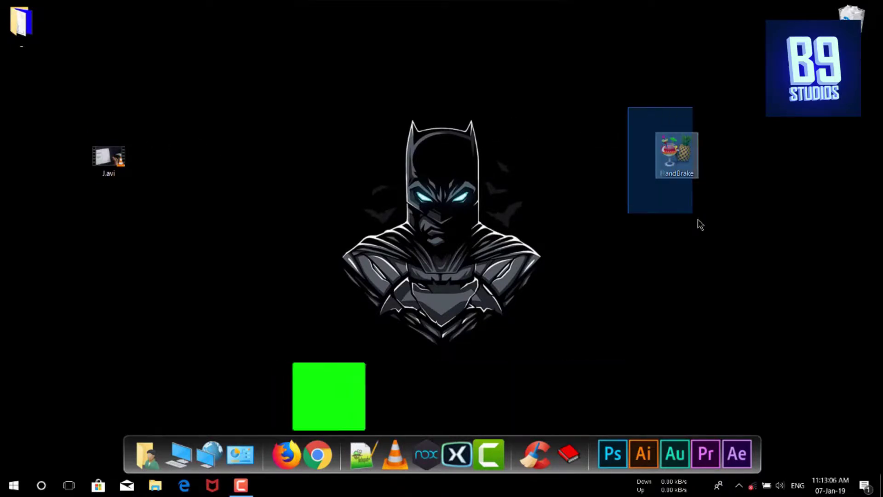
double_click(682, 161)
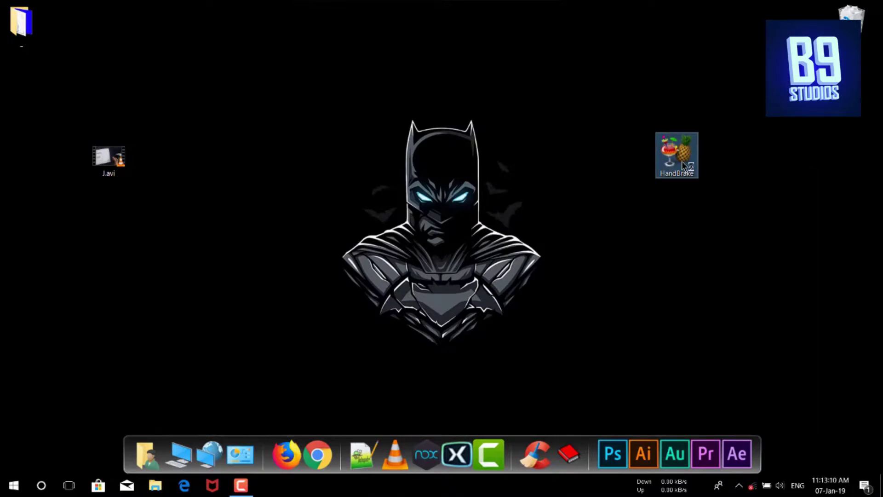
left_click(717, 164)
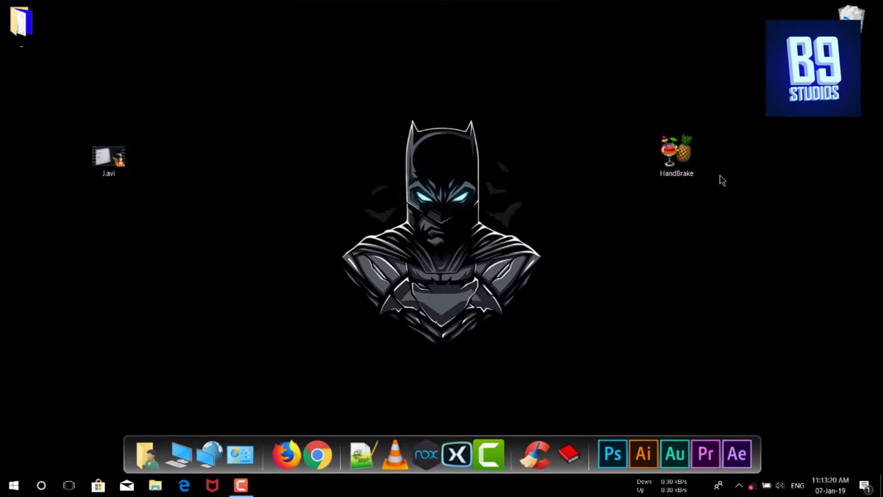
double_click(680, 163)
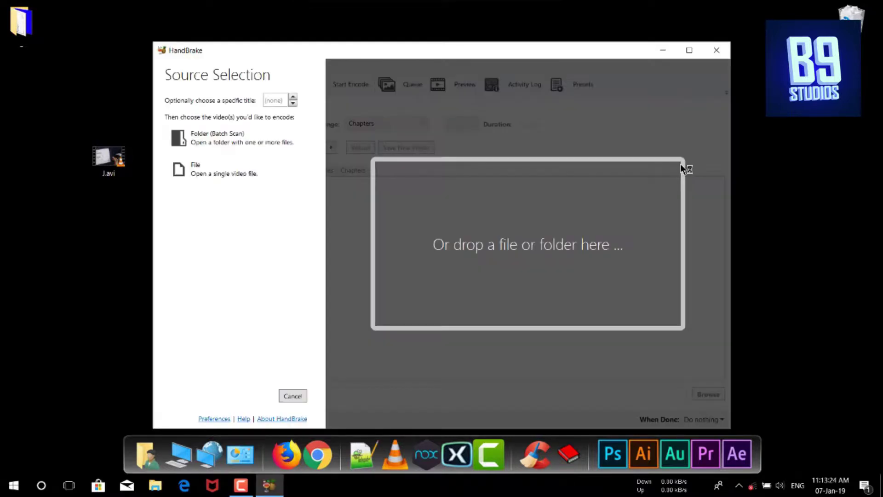
Load J.avi by dragging it from the desktop onto HandBrake's drop zone
left_click(235, 176)
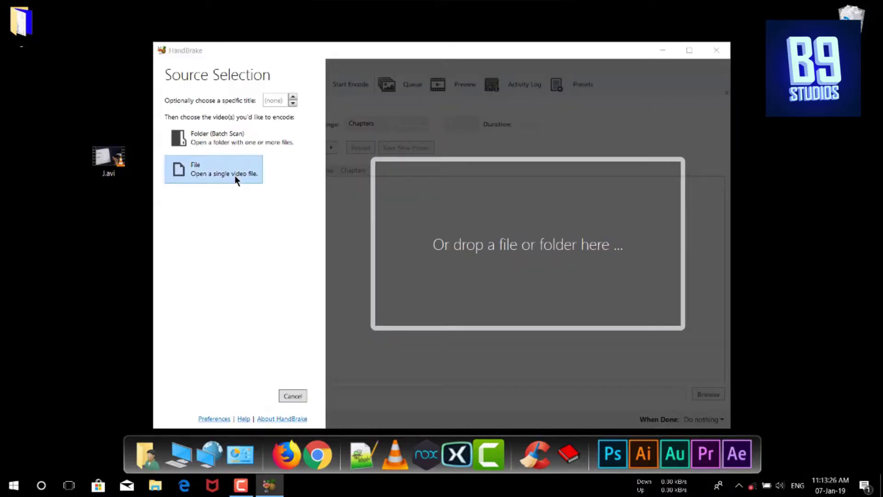
left_click(434, 162)
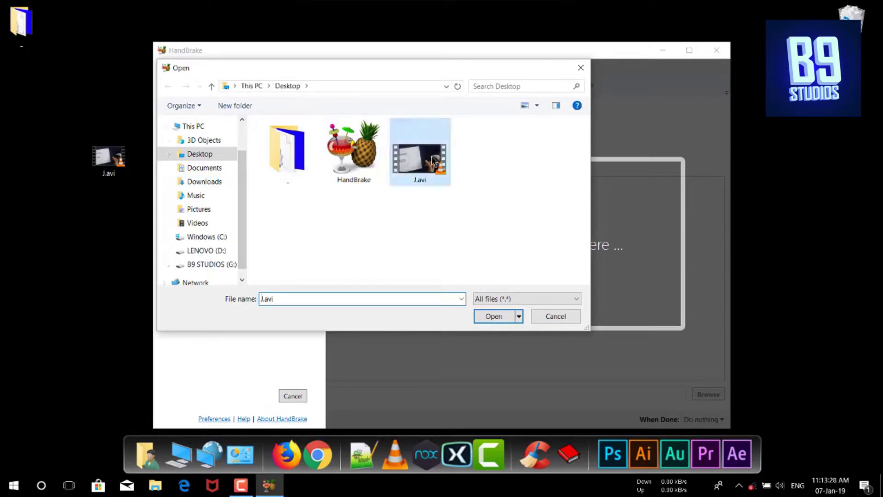
left_click(580, 67)
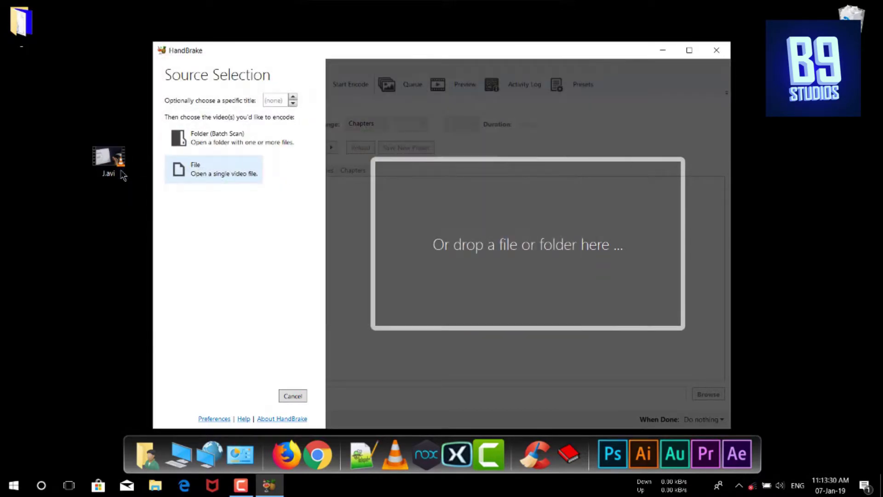
left_click_drag(122, 176, 353, 250)
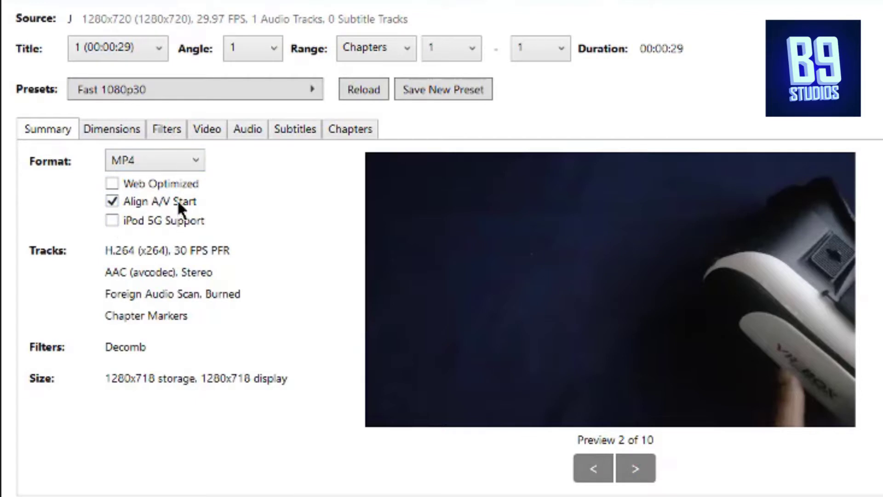
Keep MP4 as the container format and show the Dimensions settings
left_click(185, 162)
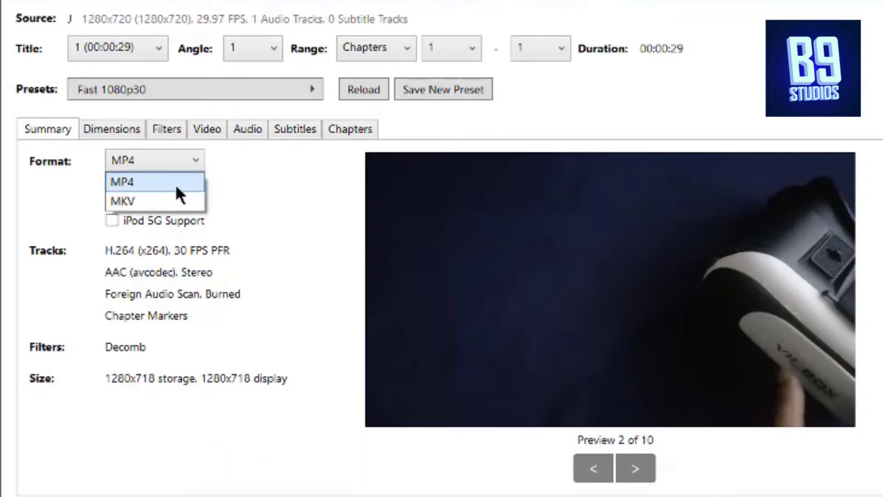
left_click(181, 161)
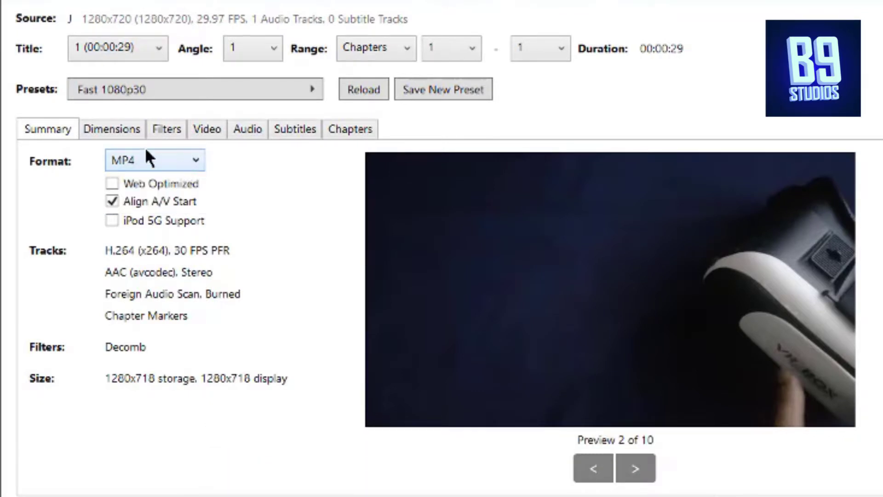
left_click(123, 124)
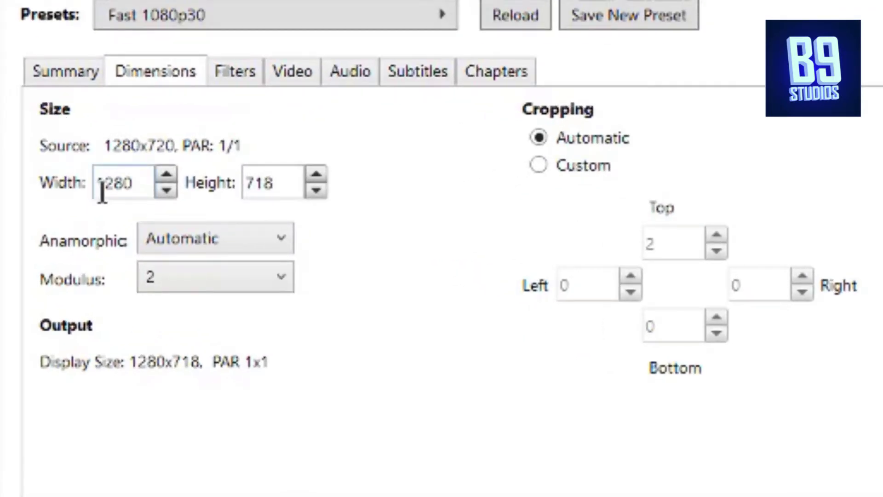
Select the trailing digits of the 718 Height value to change it to 720
double_click(285, 183)
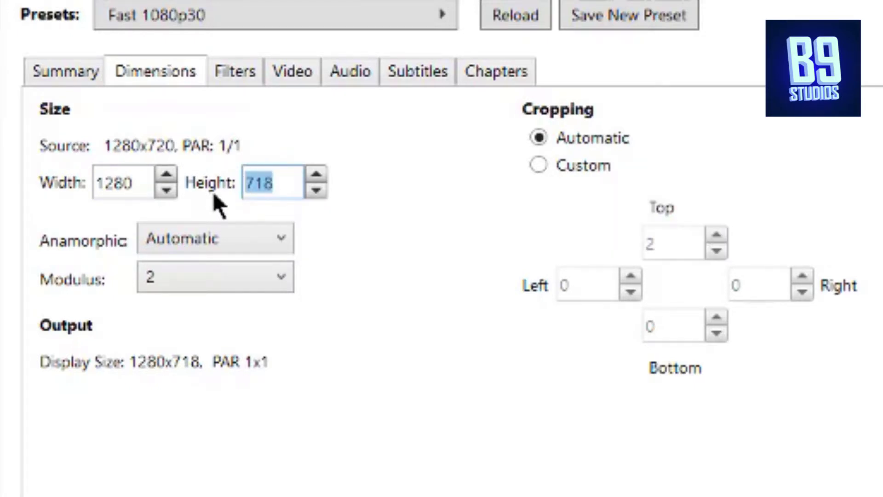
left_click_drag(258, 193, 247, 191)
mouse_move(201, 206)
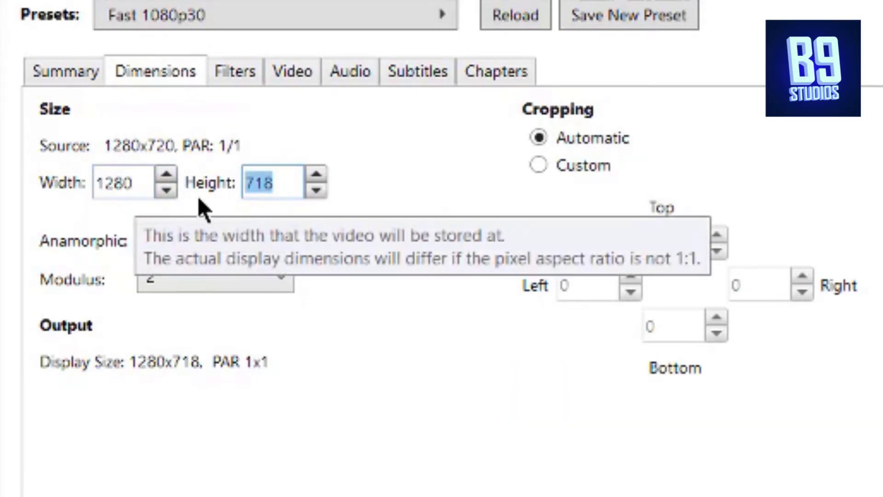
left_click(274, 183)
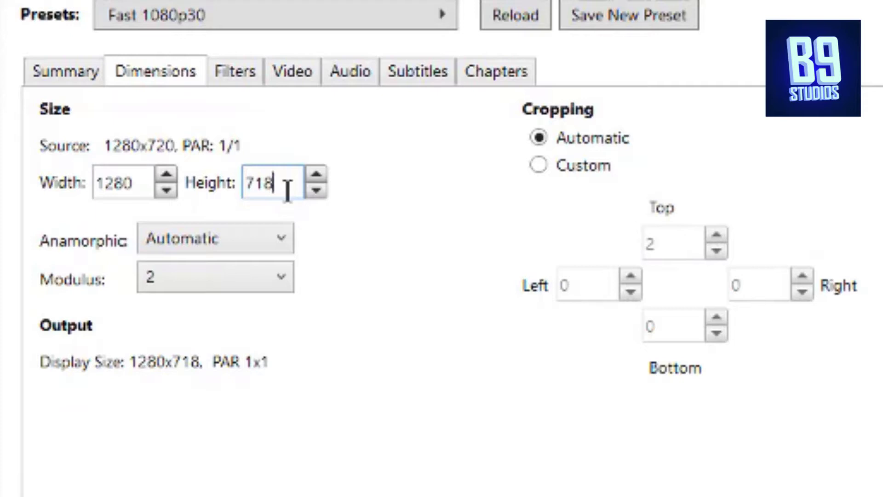
key("shift+Left")
key("shift+Left")
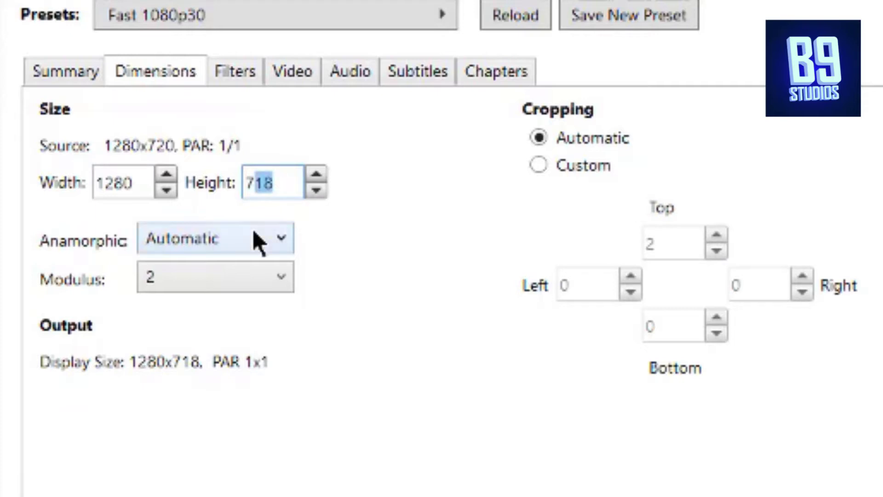
type("20")
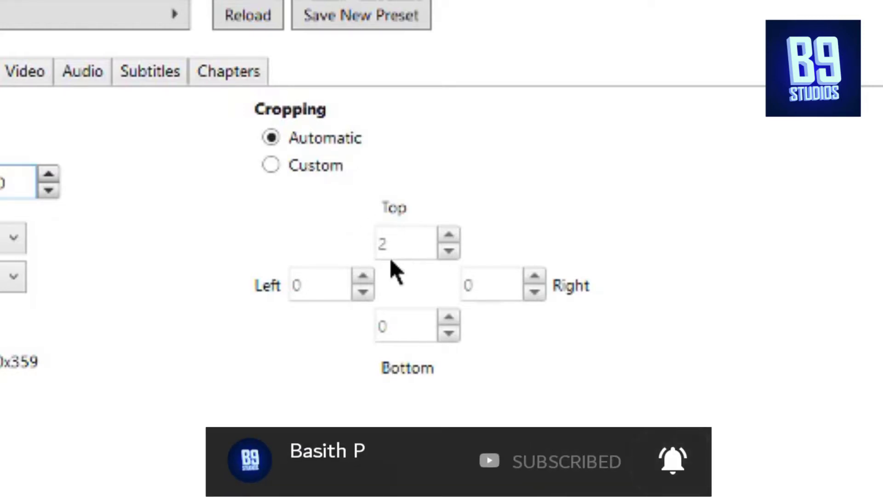
Switch to custom cropping and change the top crop from 2 to 0
left_click(270, 165)
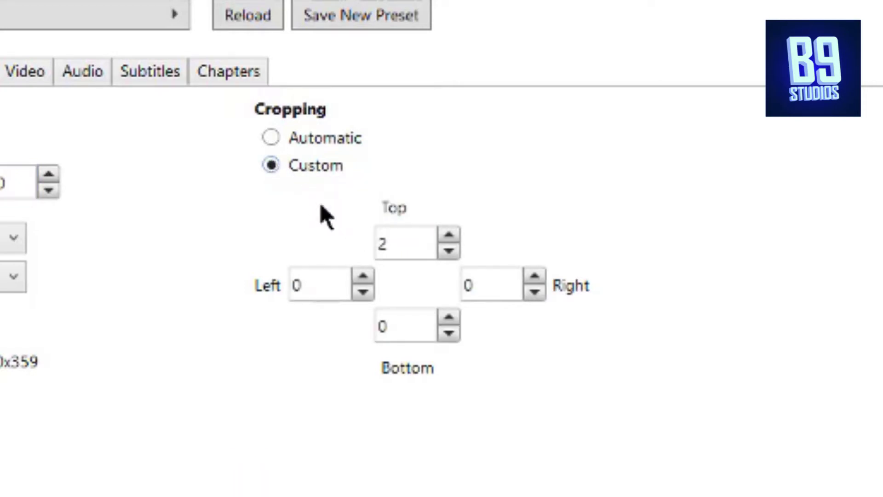
double_click(409, 245)
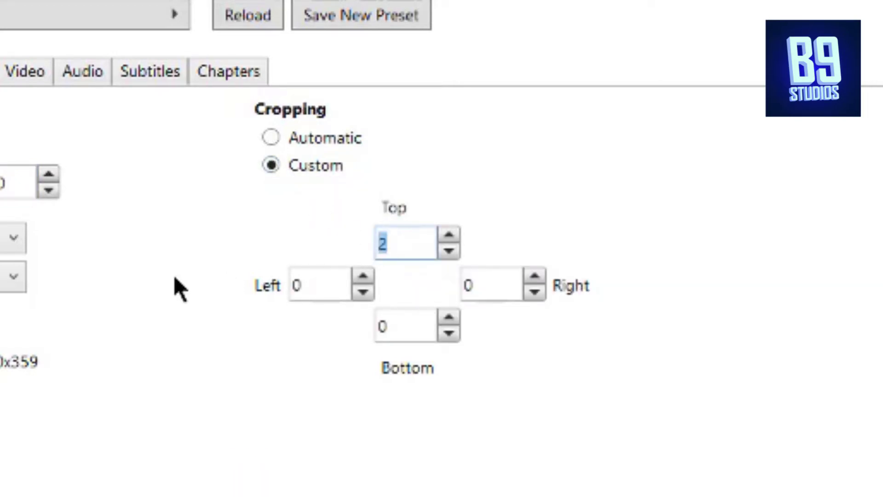
type("0")
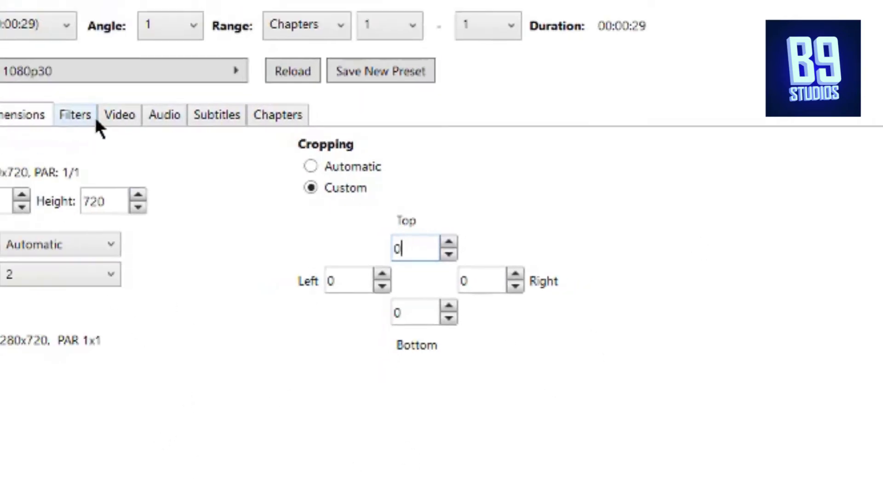
left_click(161, 143)
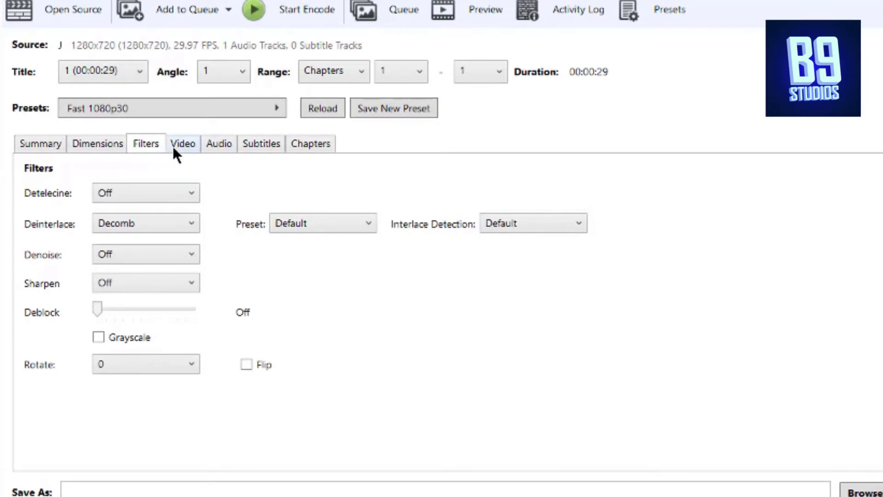
Keep the H.264 (x264) codec and set the framerate to 60, then back to 30
left_click(174, 153)
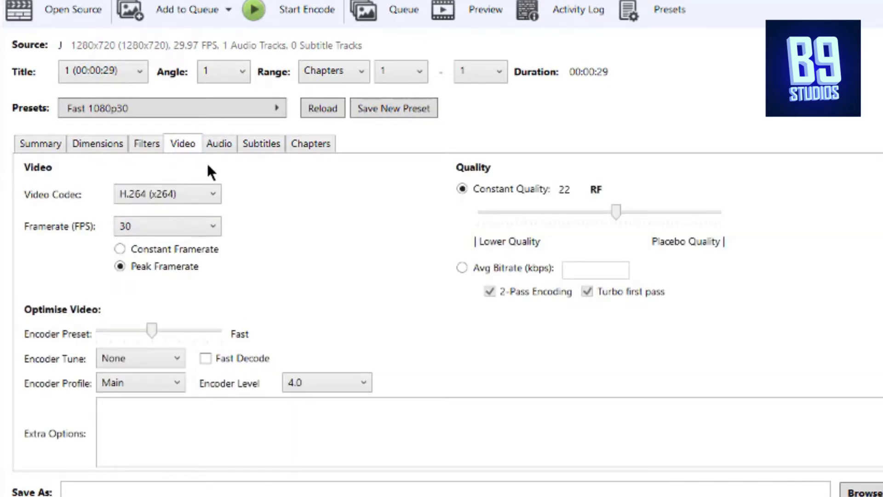
left_click(194, 199)
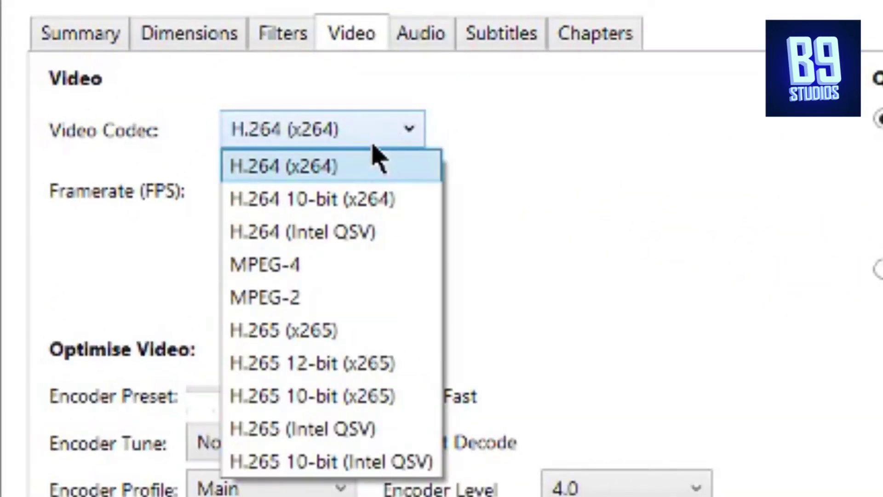
left_click(362, 177)
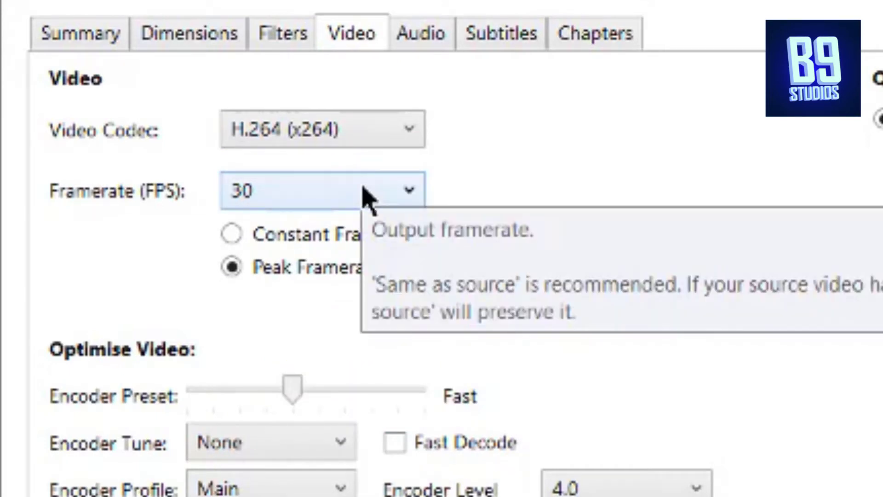
left_click(364, 191)
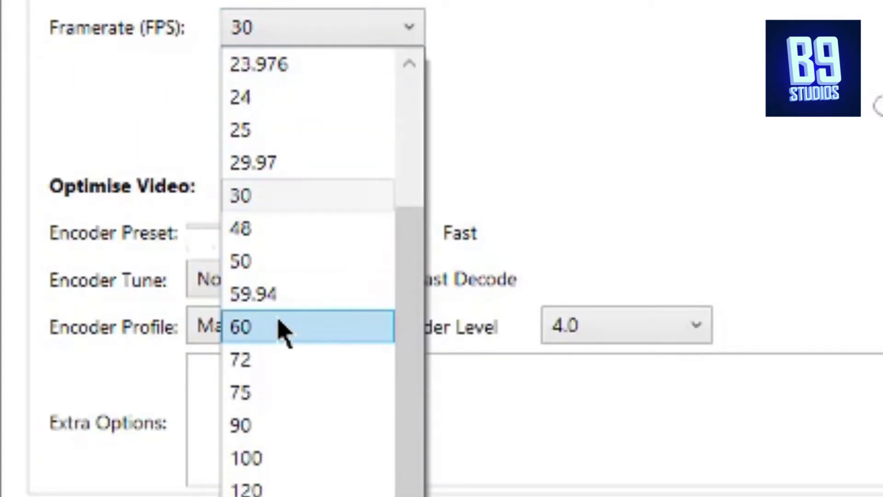
left_click(283, 333)
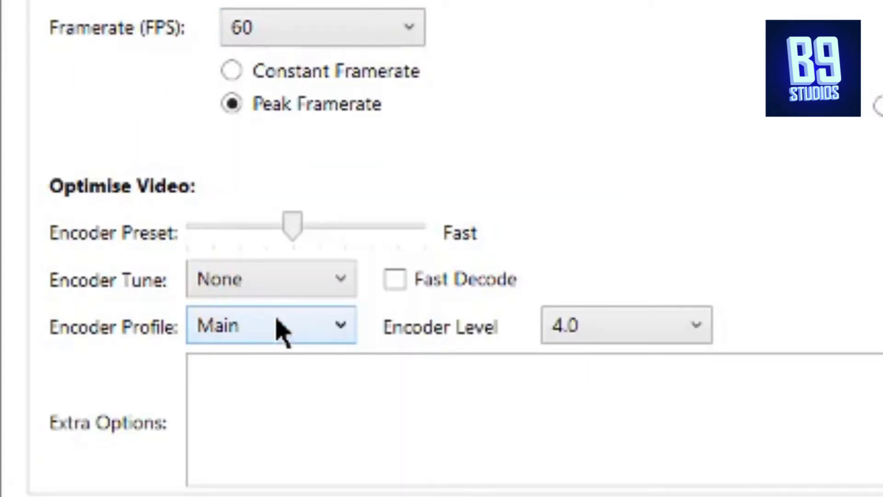
left_click(398, 35)
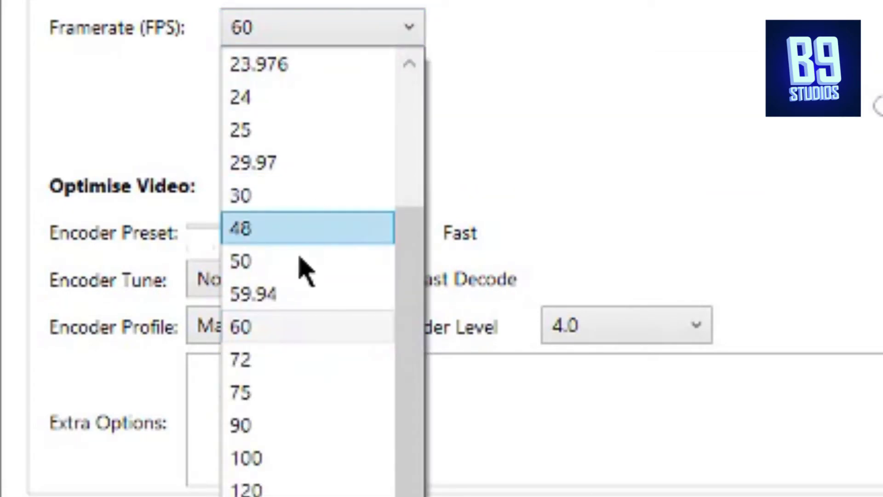
left_click(322, 207)
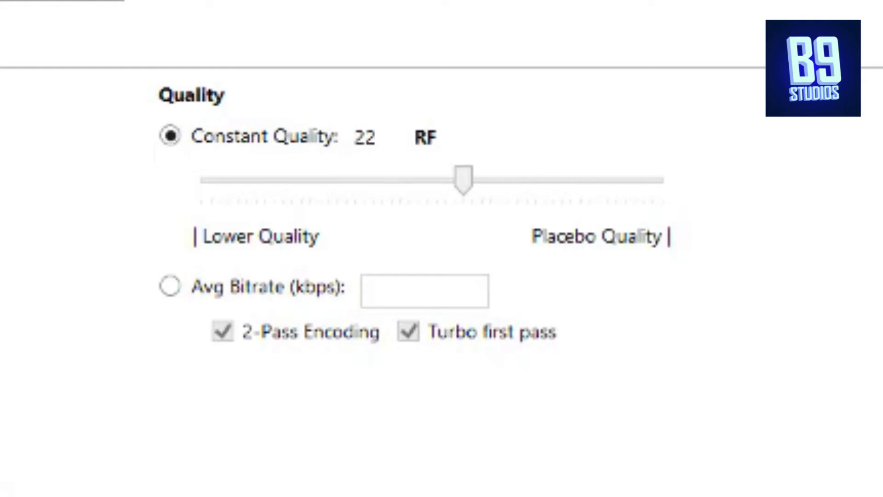
mouse_move(473, 167)
left_mouse_down()
mouse_move(412, 274)
mouse_move(485, 305)
mouse_move(475, 305)
left_mouse_up()
Set the AAC stereo audio track's bitrate to 320
left_click(306, 124)
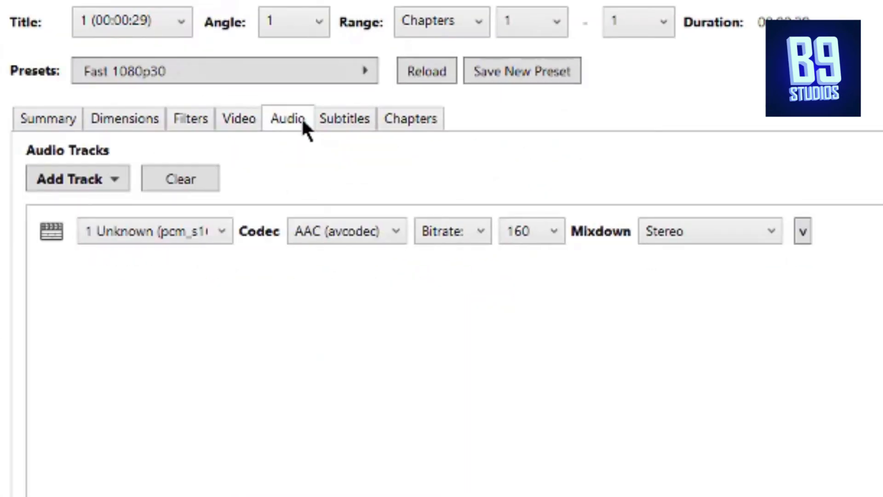
left_click(542, 245)
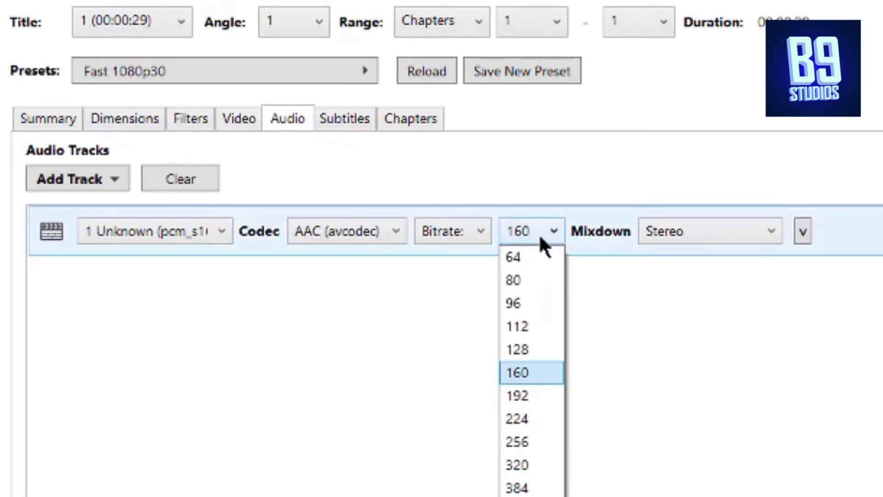
left_click(519, 465)
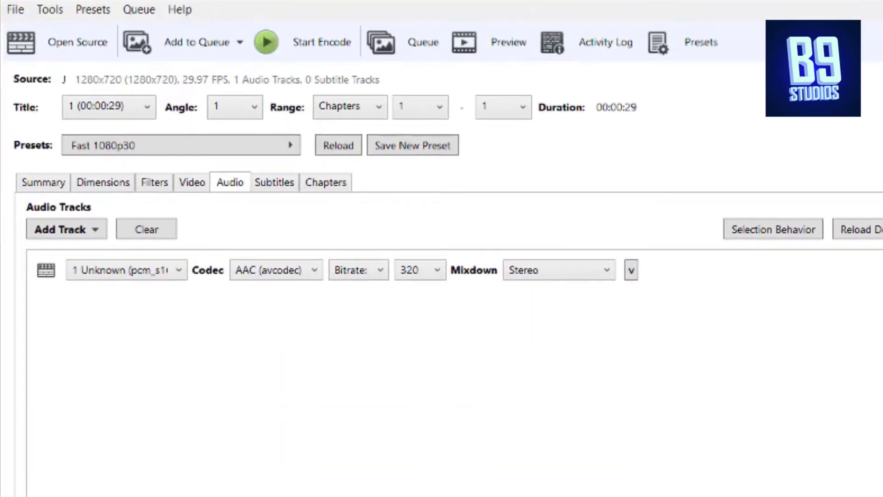
Name the output file GHF and save it to the Desktop
left_click(846, 444)
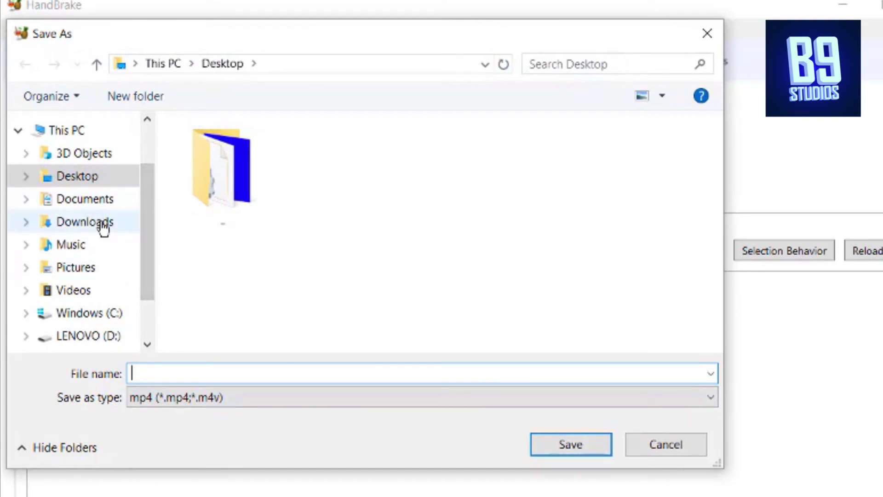
left_click(101, 180)
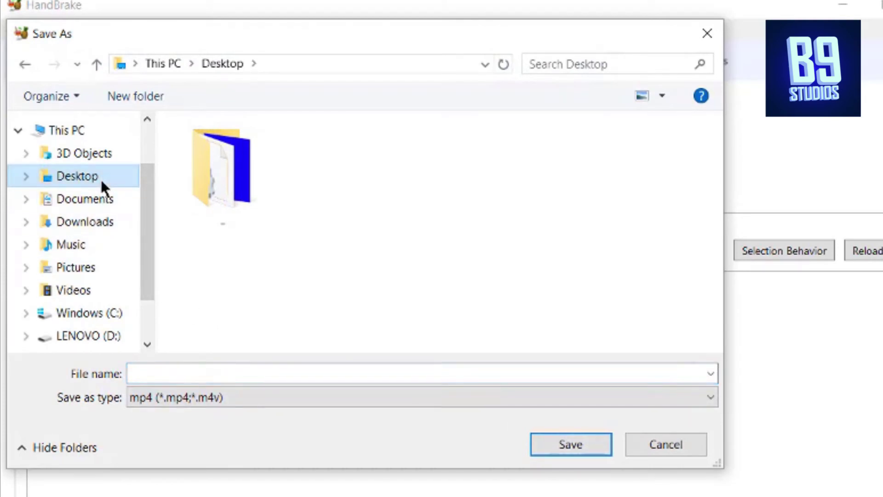
left_click(155, 375)
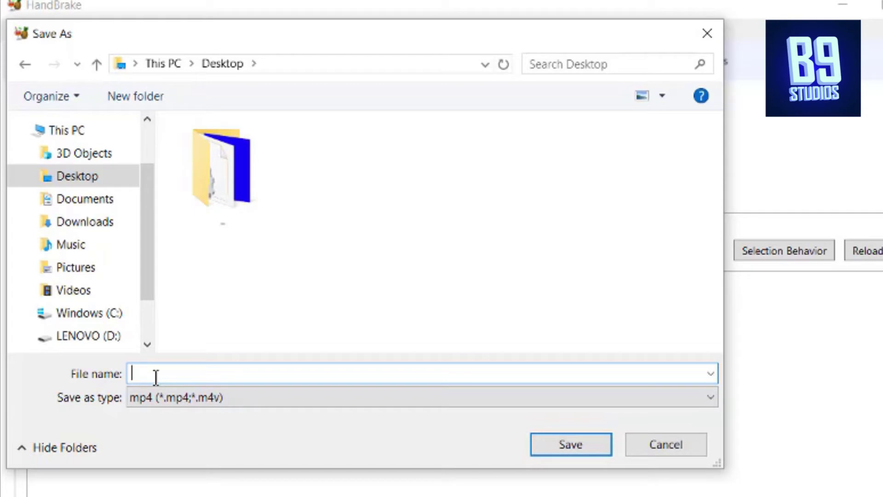
type("GHF")
left_click(555, 451)
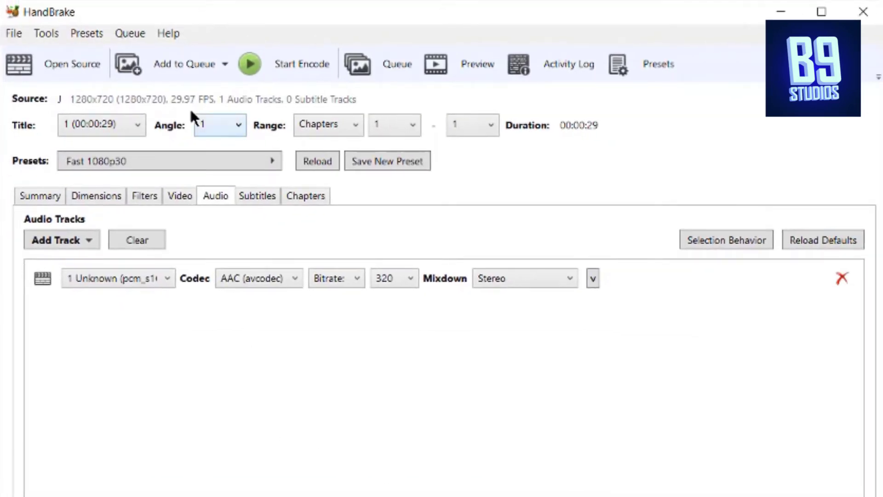
Start encoding J.avi, leaving the When Done action as Do nothing
left_click(260, 69)
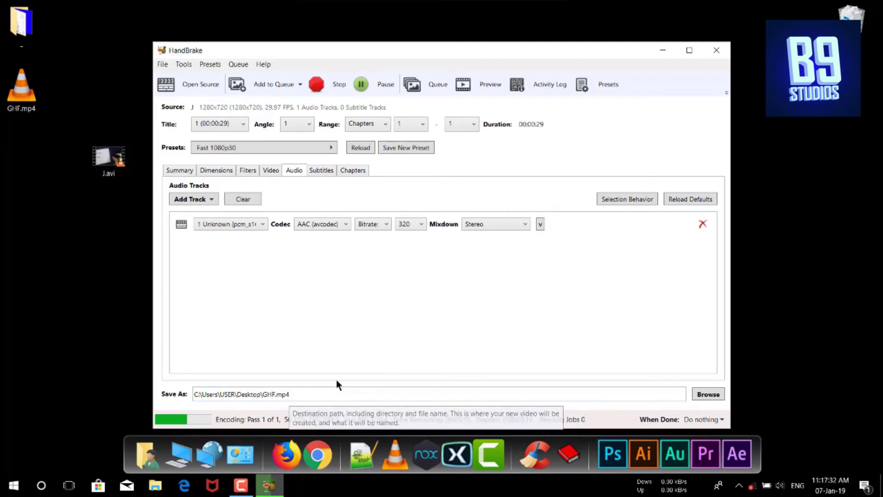
left_click(719, 419)
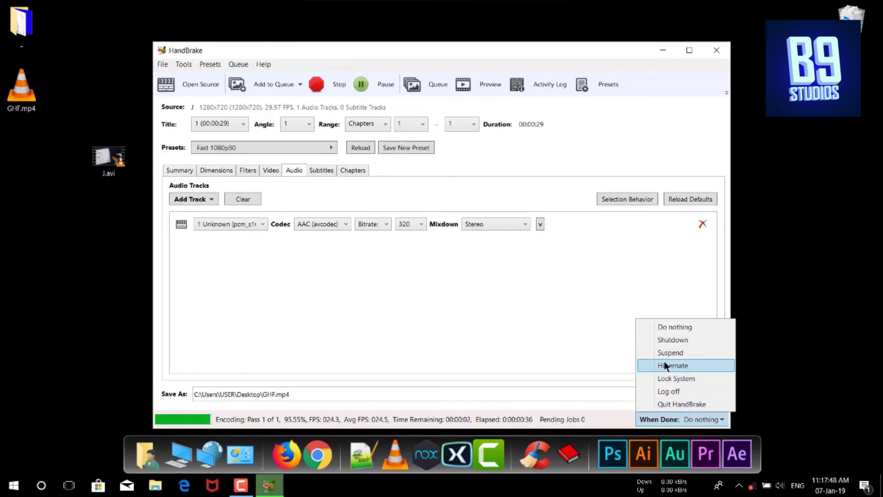
left_click(543, 319)
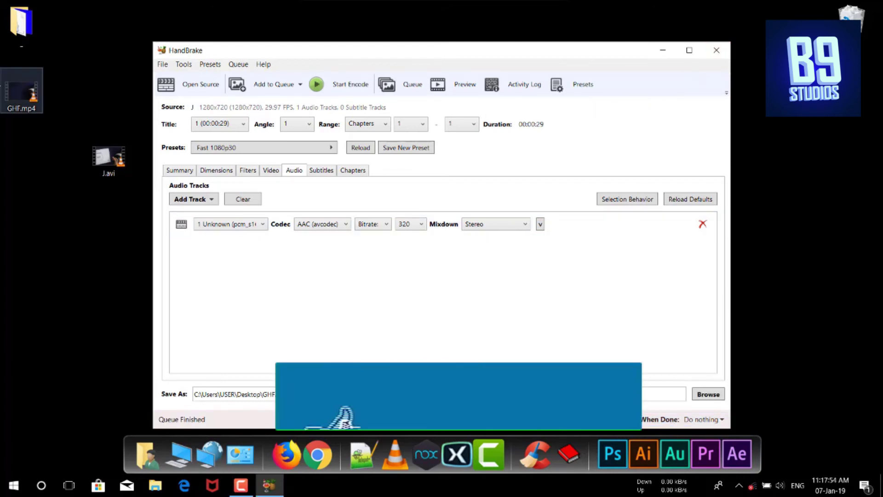
Close HandBrake and confirm in GHF.mp4's Properties that it is 6.94 MB
left_click(24, 90)
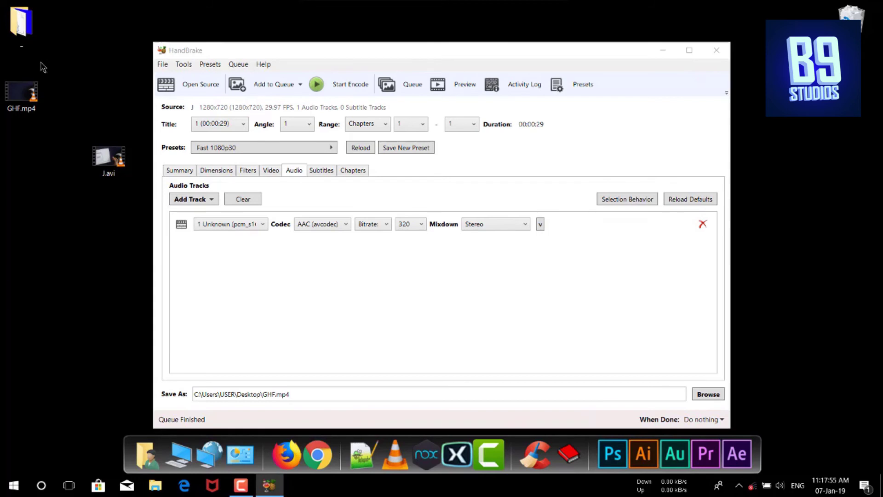
left_click(717, 49)
right_click(24, 108)
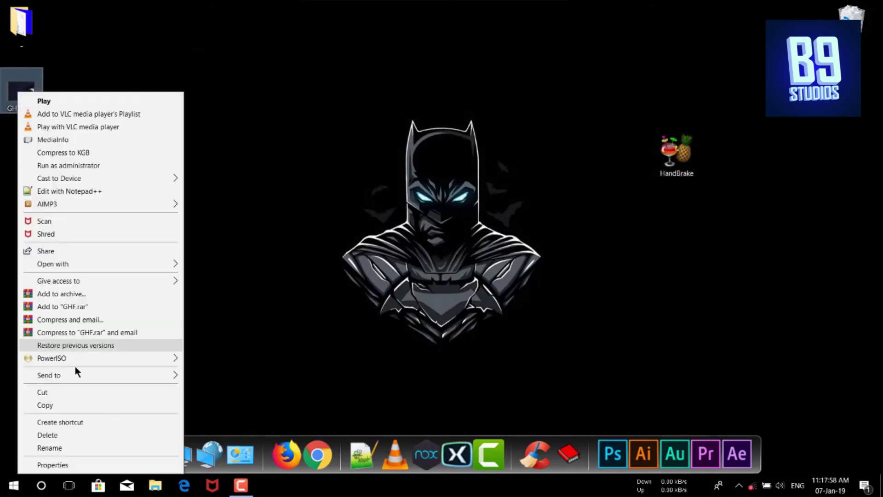
left_click(47, 463)
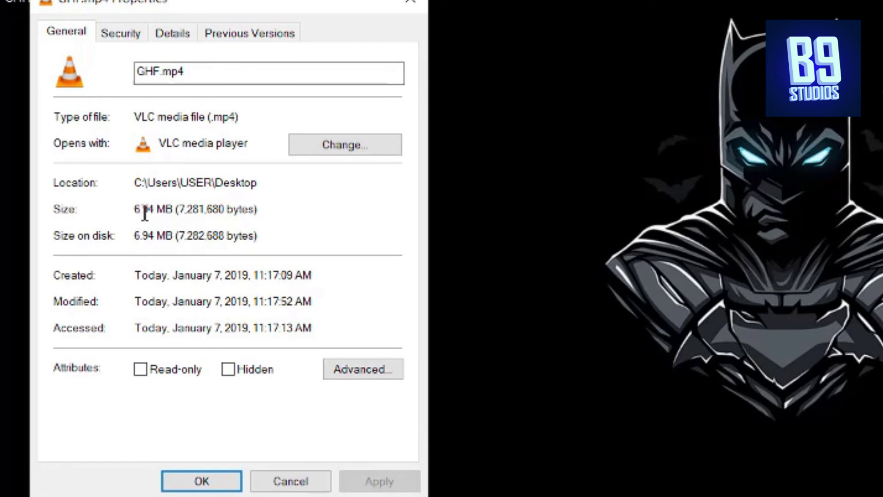
left_click_drag(134, 208, 176, 207)
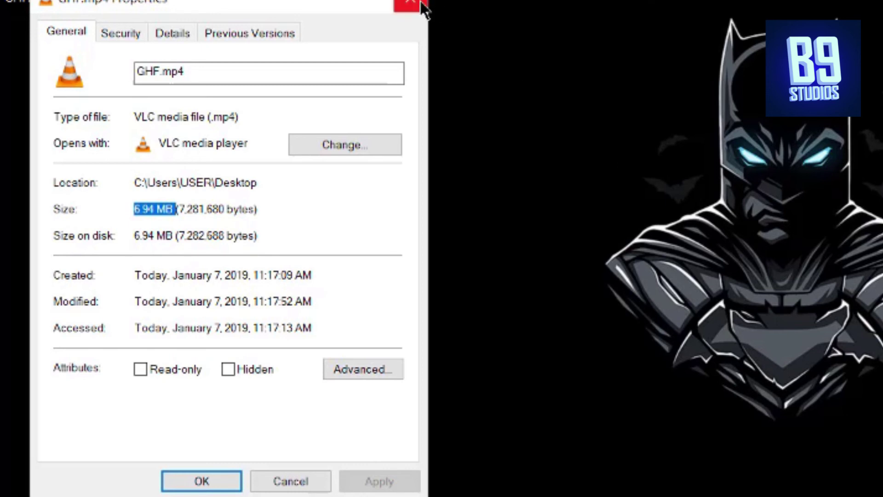
left_click(400, 8)
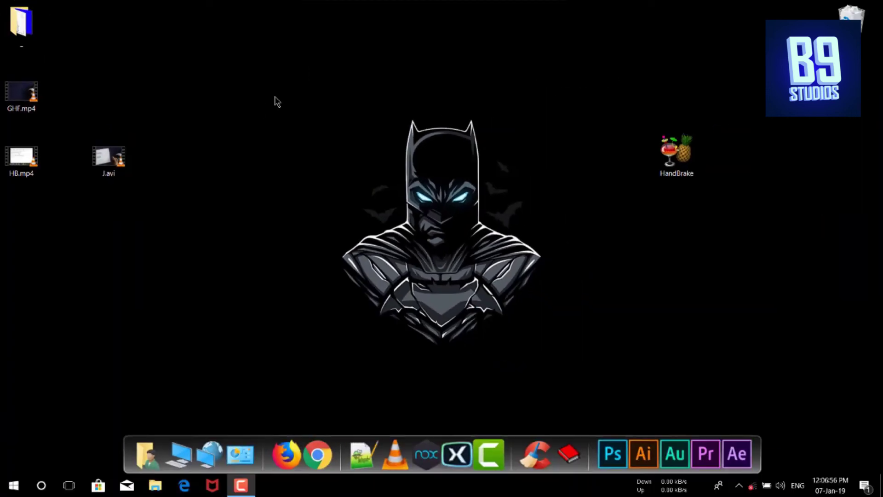
Play GHF.mp4 in VLC and skip ahead along the seek bar to confirm it plays
double_click(20, 101)
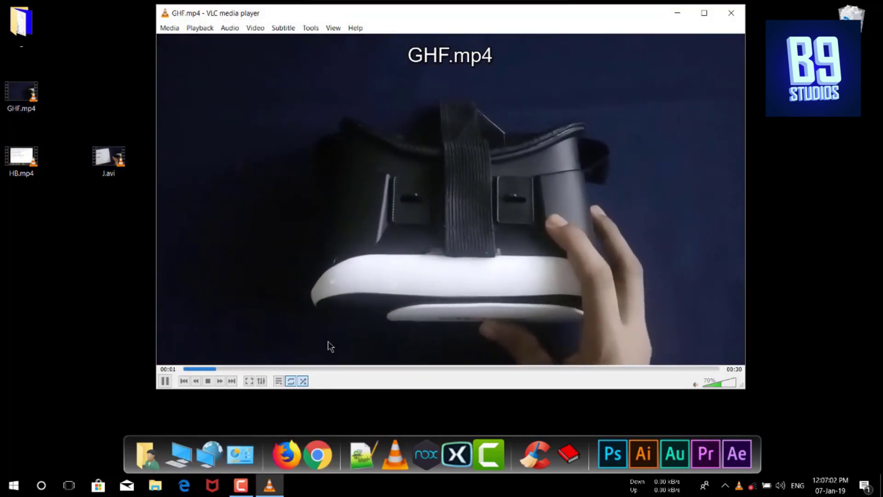
left_click(306, 370)
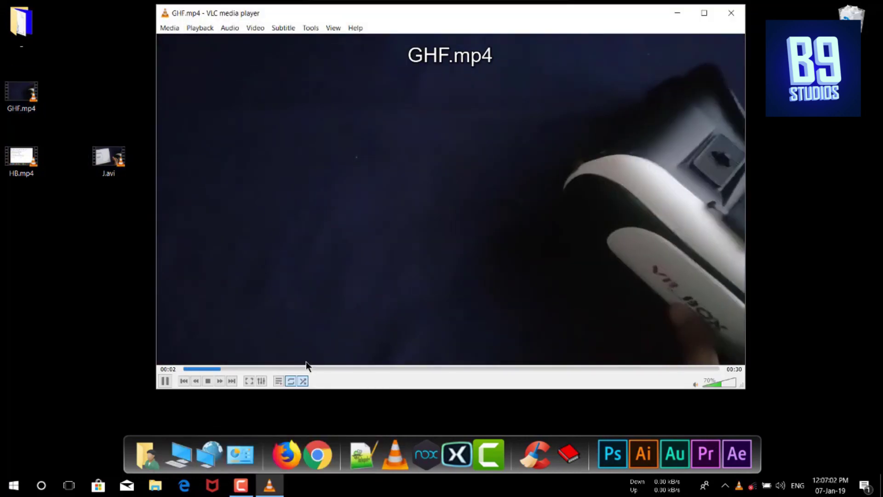